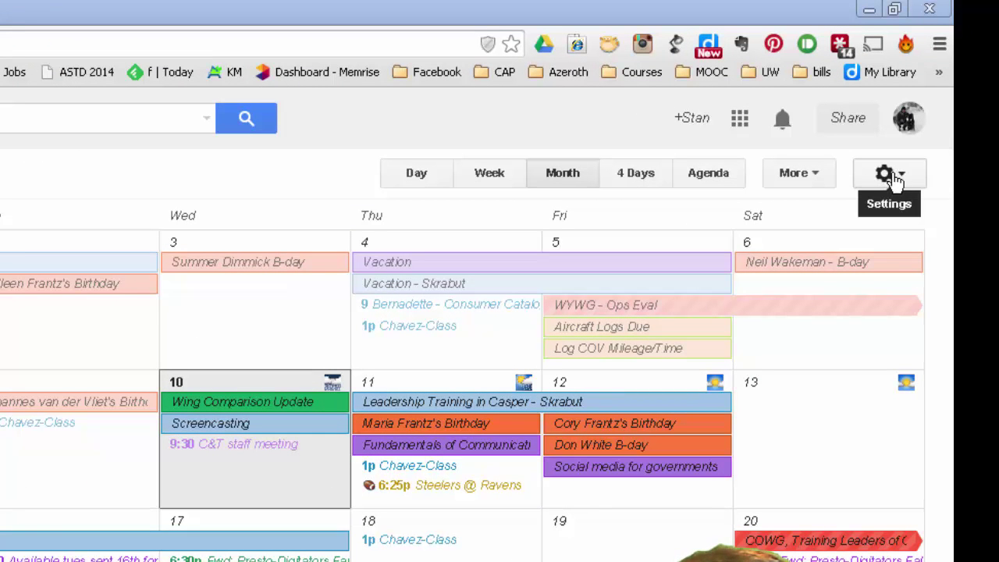
Step: Open the calendar's gear options menu from the month view
left_click(888, 177)
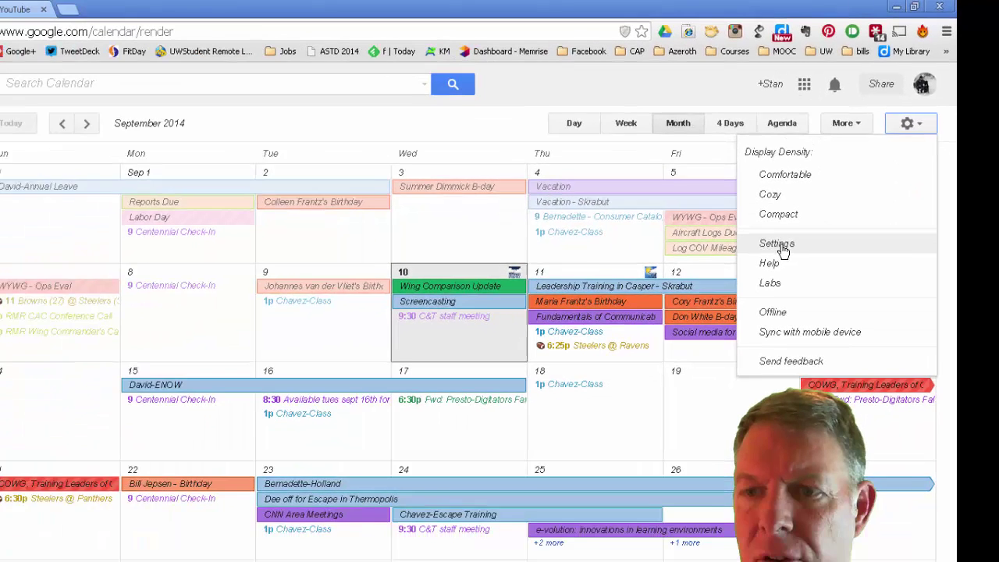
left_click(725, 311)
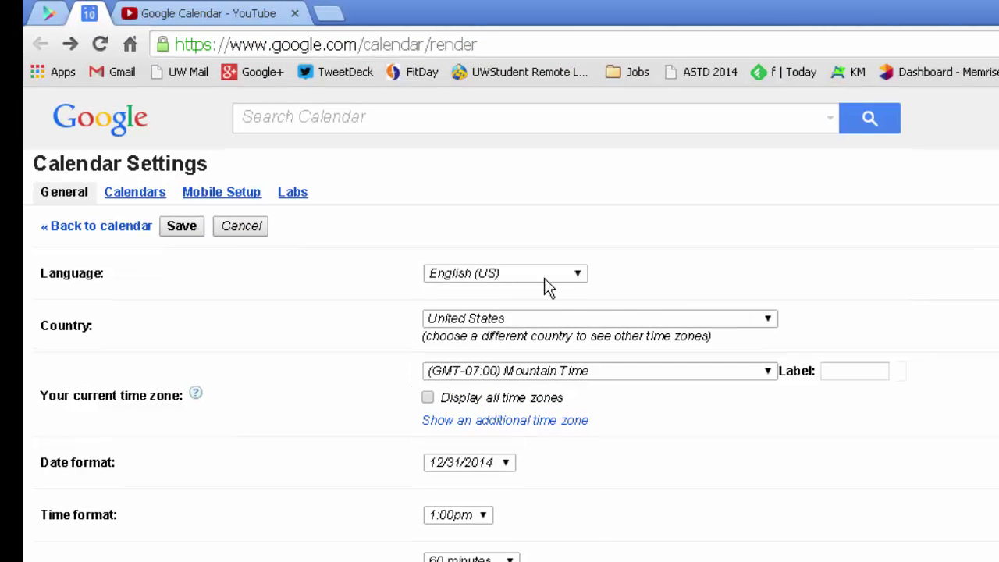
left_click(578, 278)
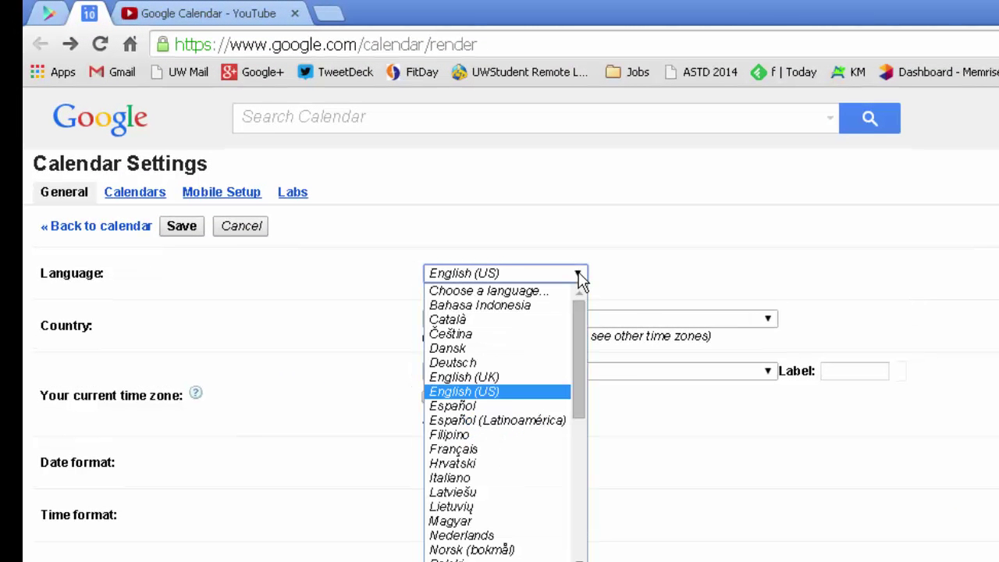
left_click(580, 277)
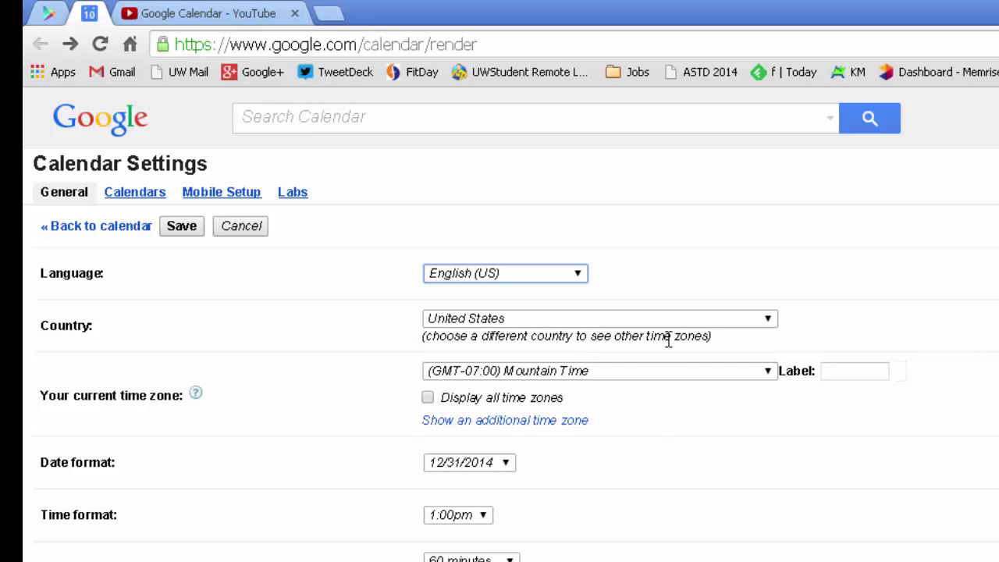
left_click(768, 371)
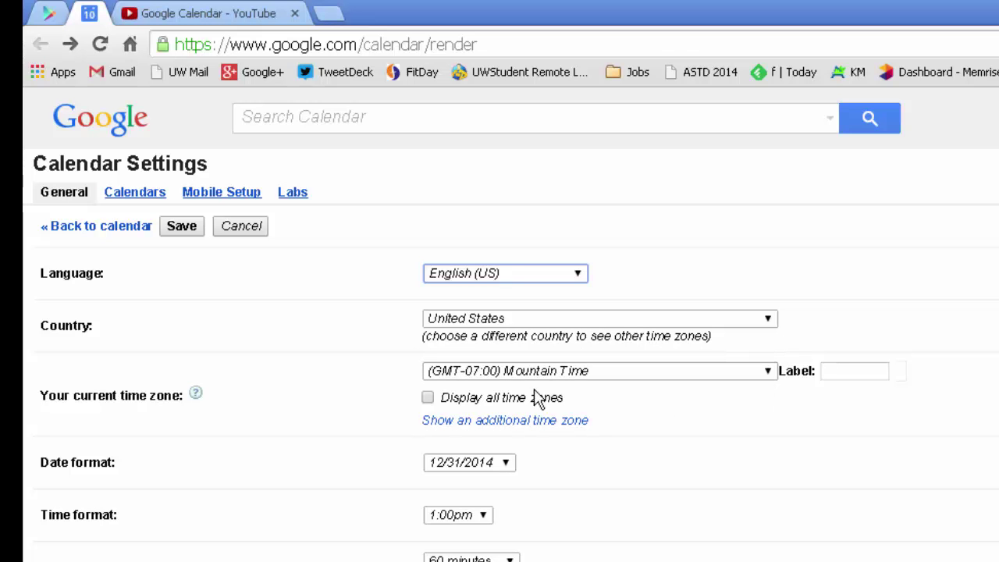
Step: Add (GMT-05:00) Eastern Time as the additional time zone, labelled ET
left_click(504, 426)
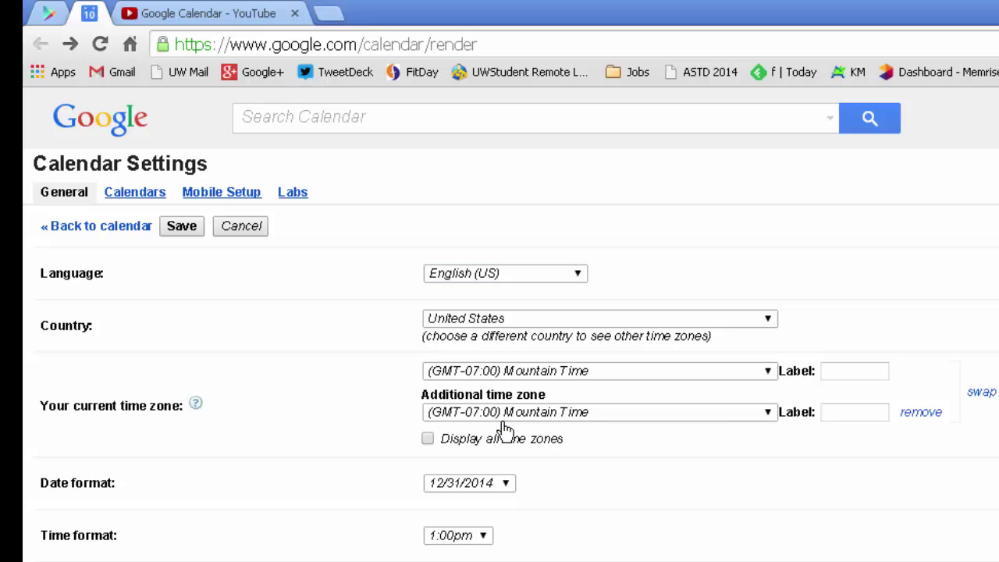
left_click(768, 413)
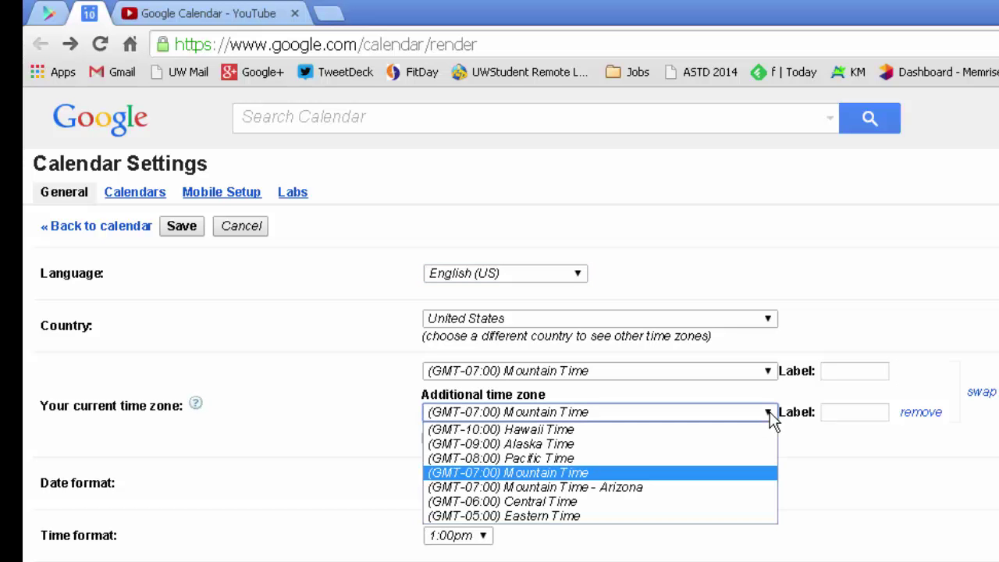
left_click(570, 516)
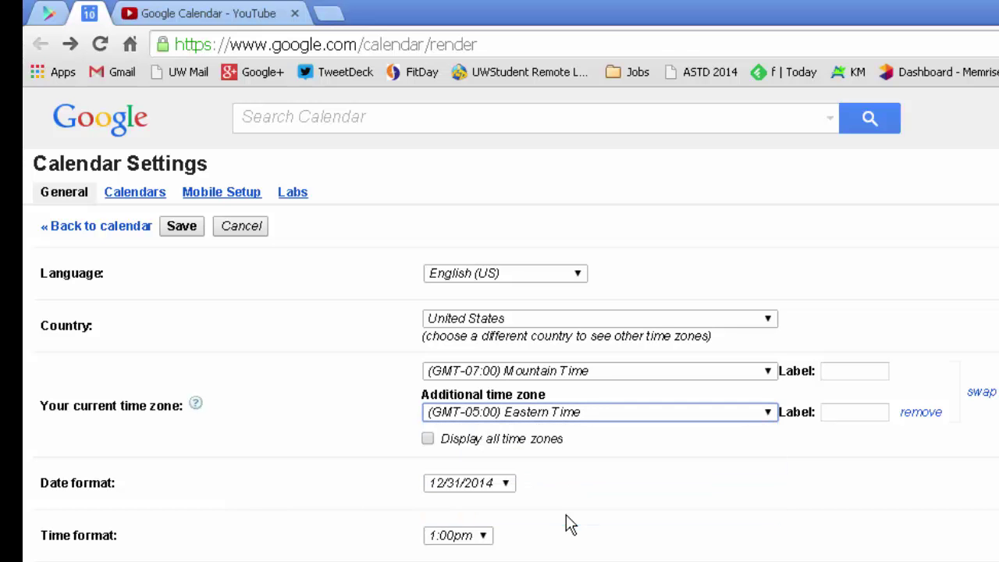
left_click(837, 412)
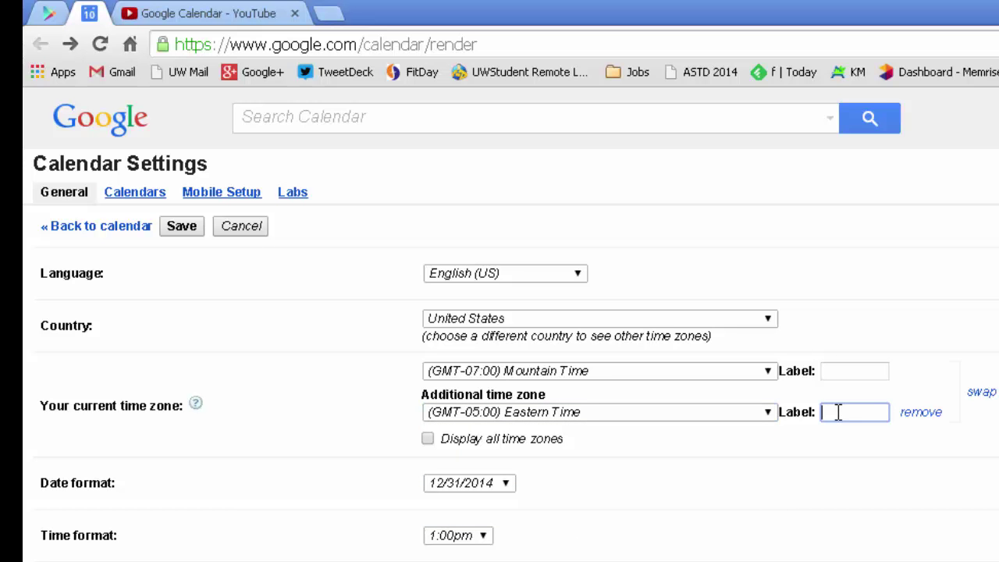
type("ET")
Step: Label Mountain Time MT, leave Display all time zones off, and keep Eastern Time selected
left_click(851, 369)
type("MT")
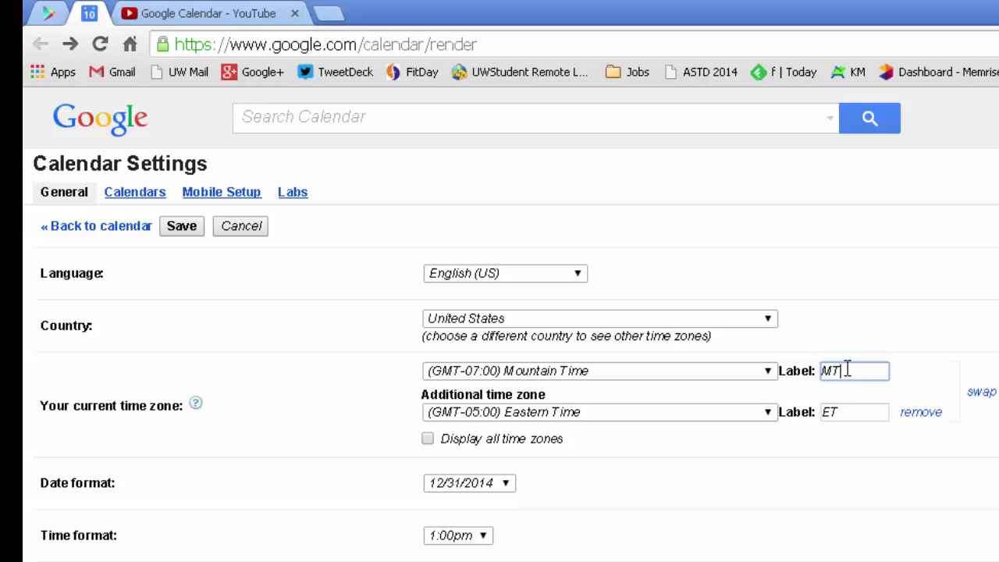
left_click(428, 439)
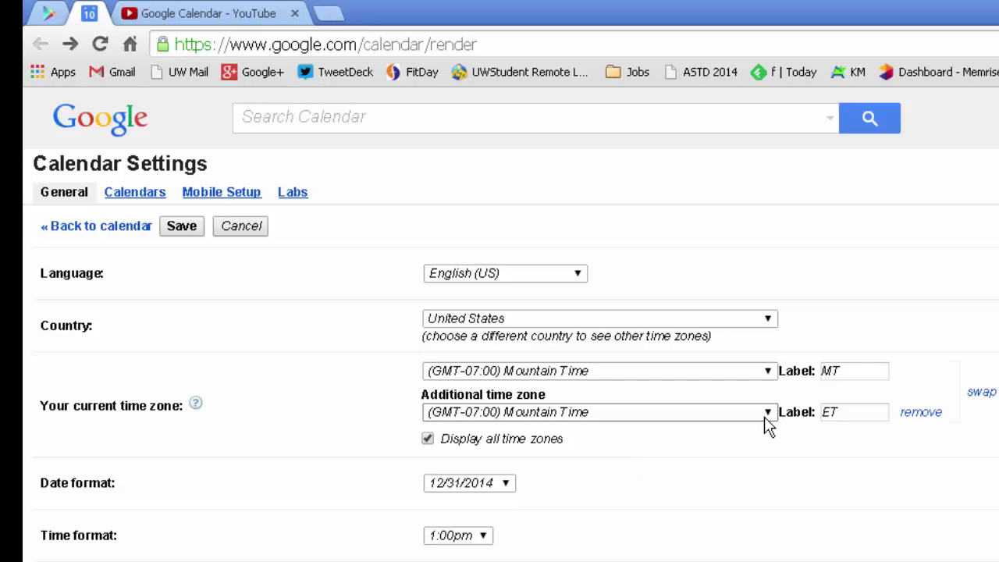
left_click(428, 438)
left_click(768, 417)
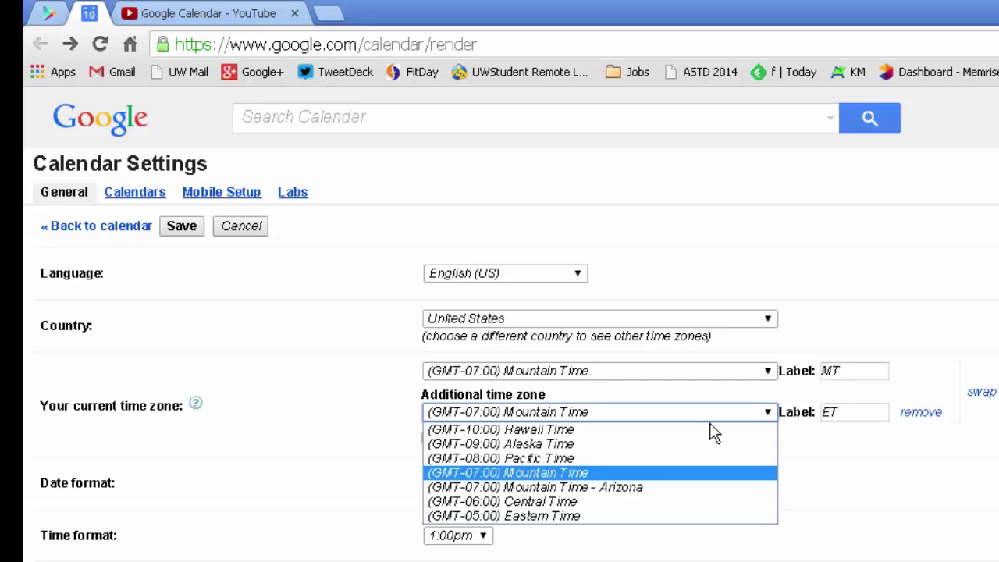
left_click(558, 516)
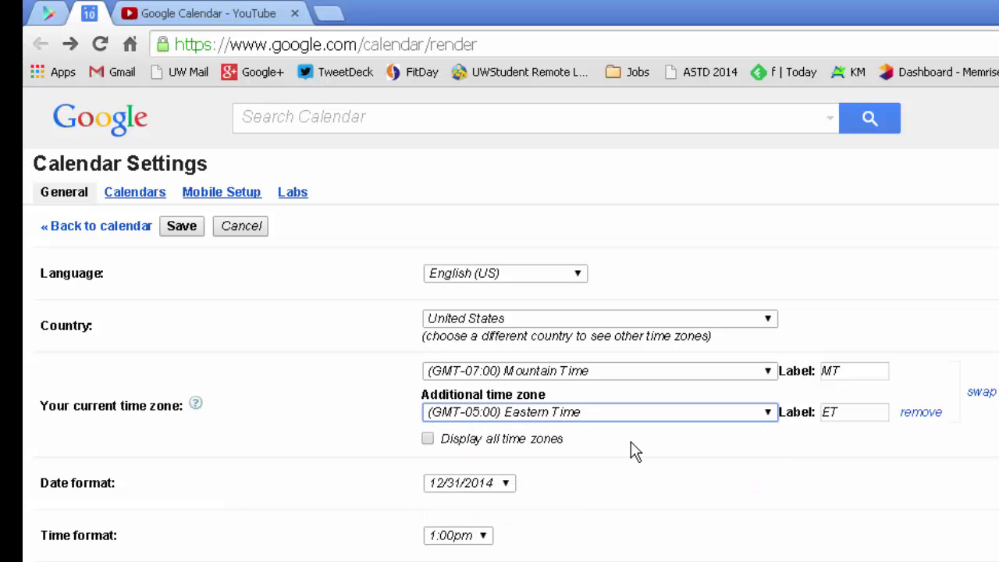
left_click(510, 484)
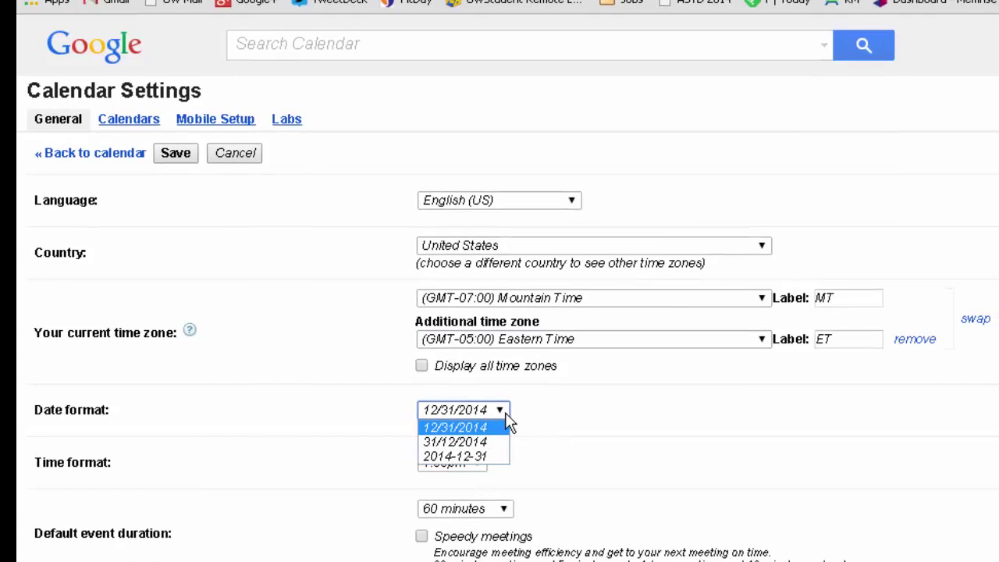
left_click(511, 485)
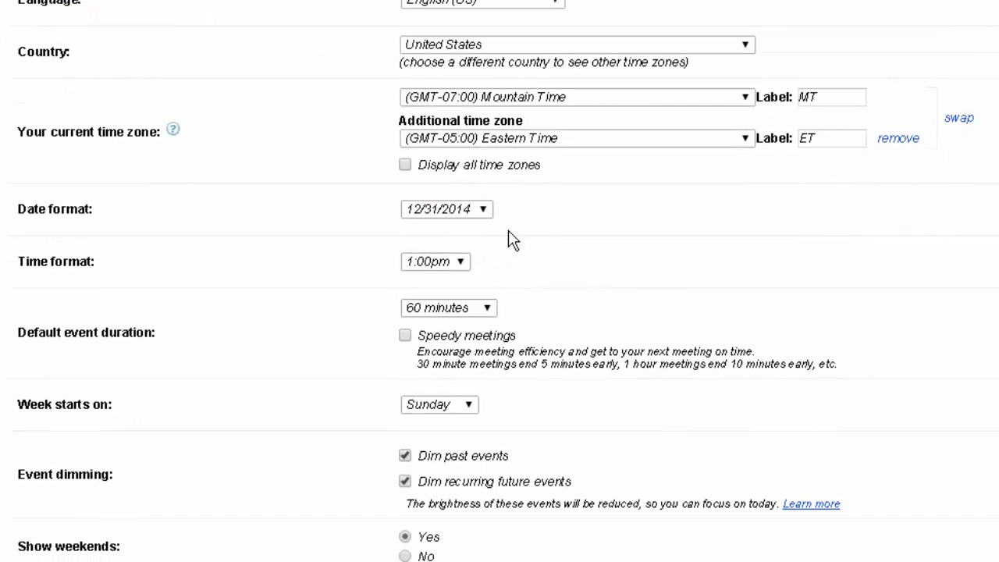
left_click(462, 262)
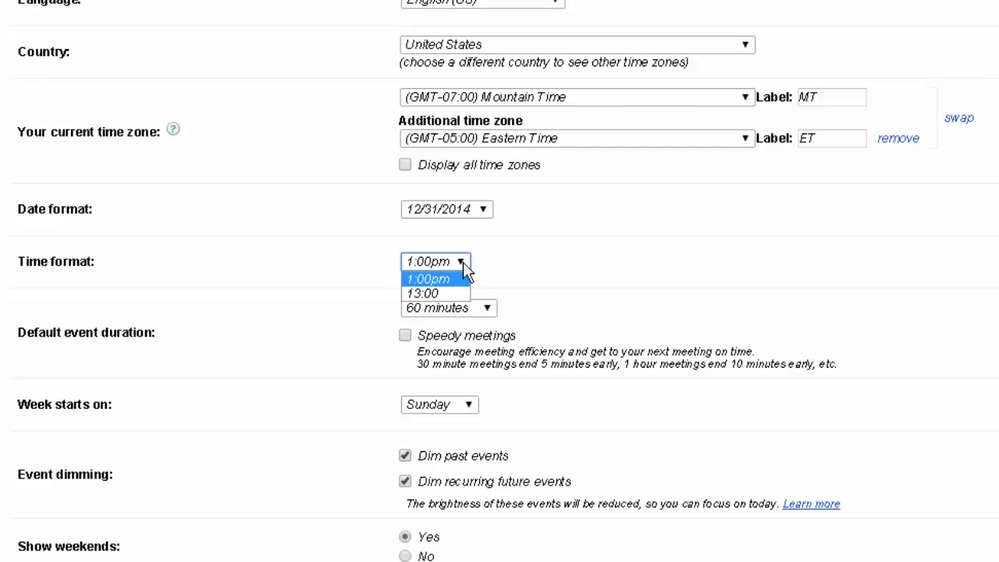
left_click(545, 262)
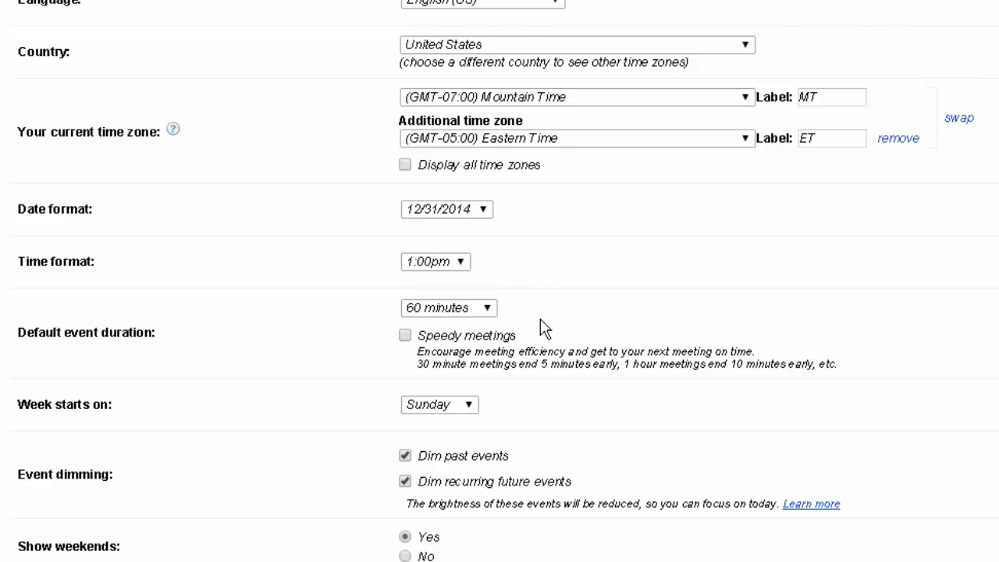
scroll(541, 320, "down", 3)
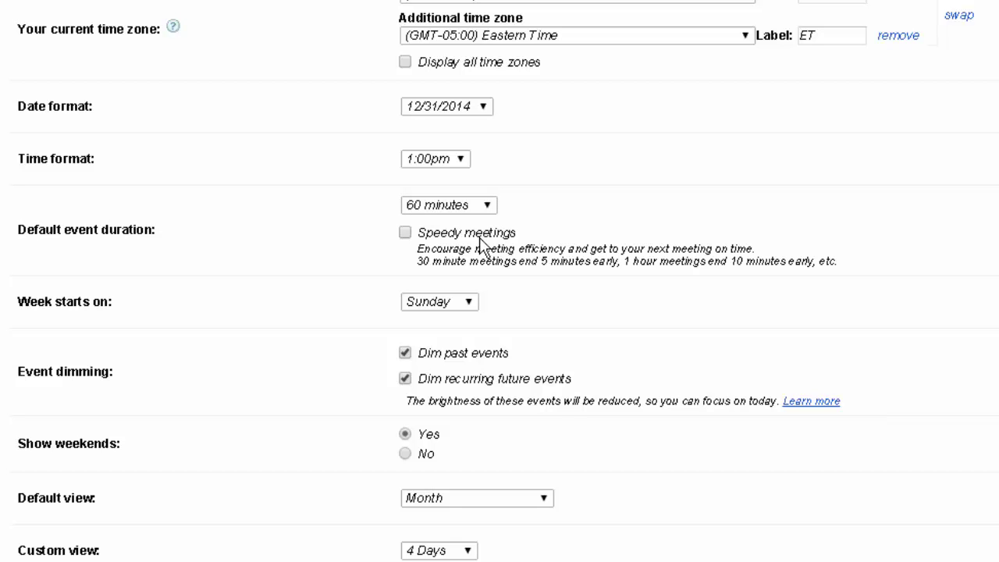
left_click(488, 206)
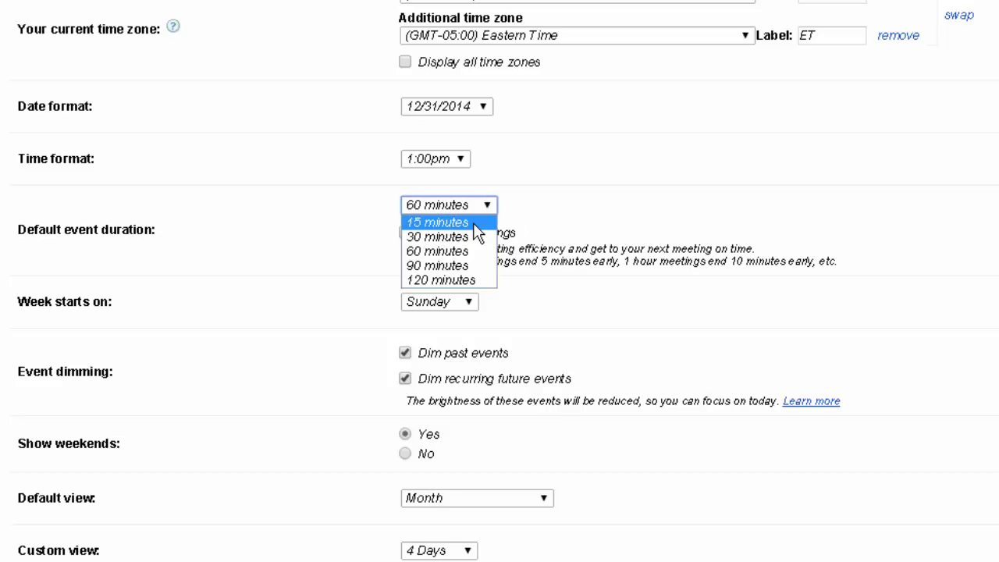
left_click(459, 256)
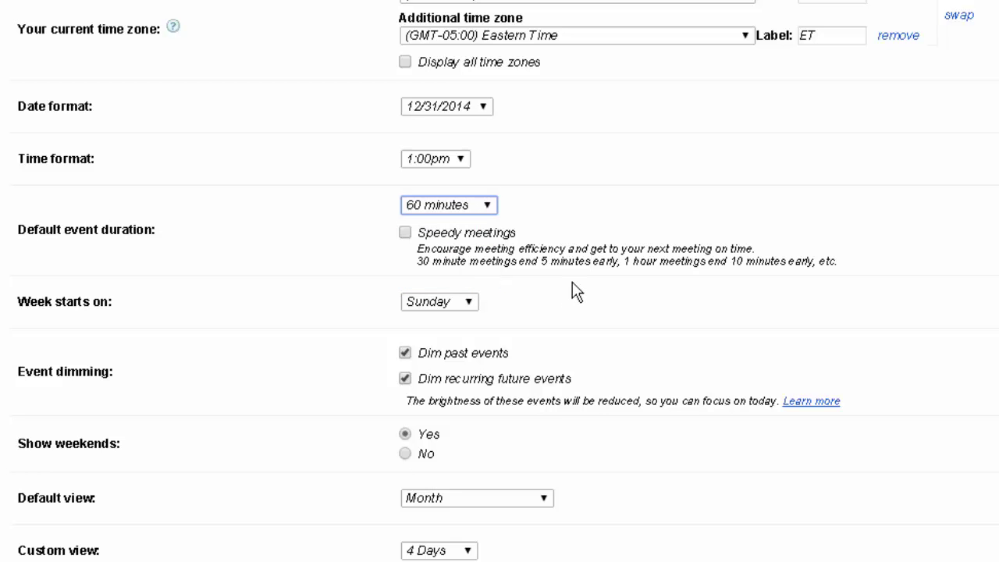
scroll(569, 305, "down", 4)
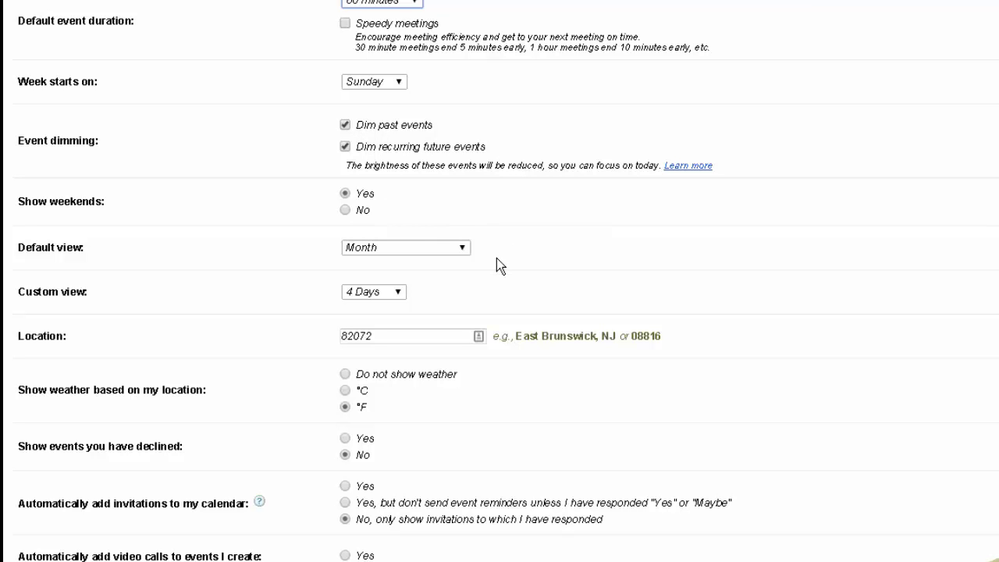
left_click(460, 251)
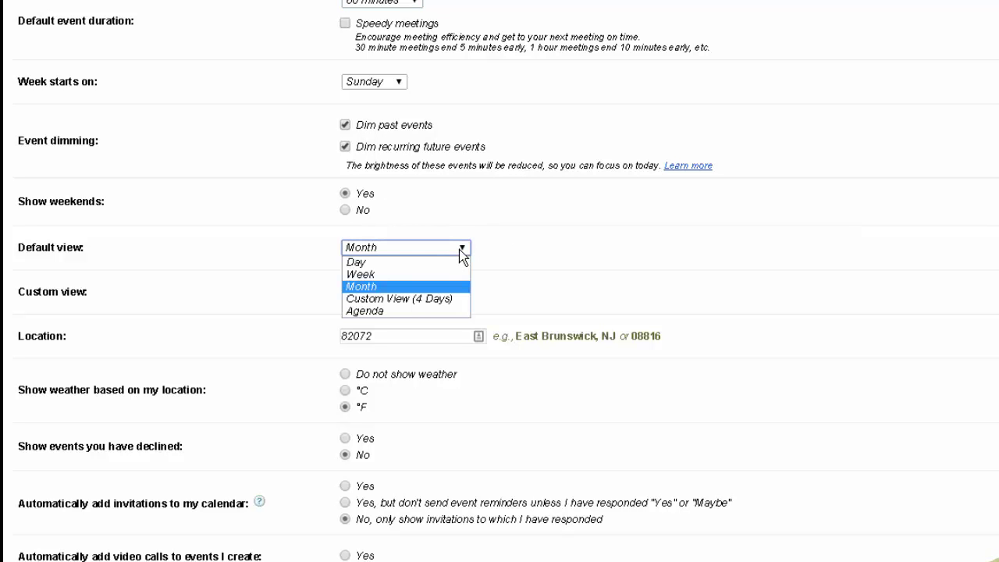
left_click(461, 252)
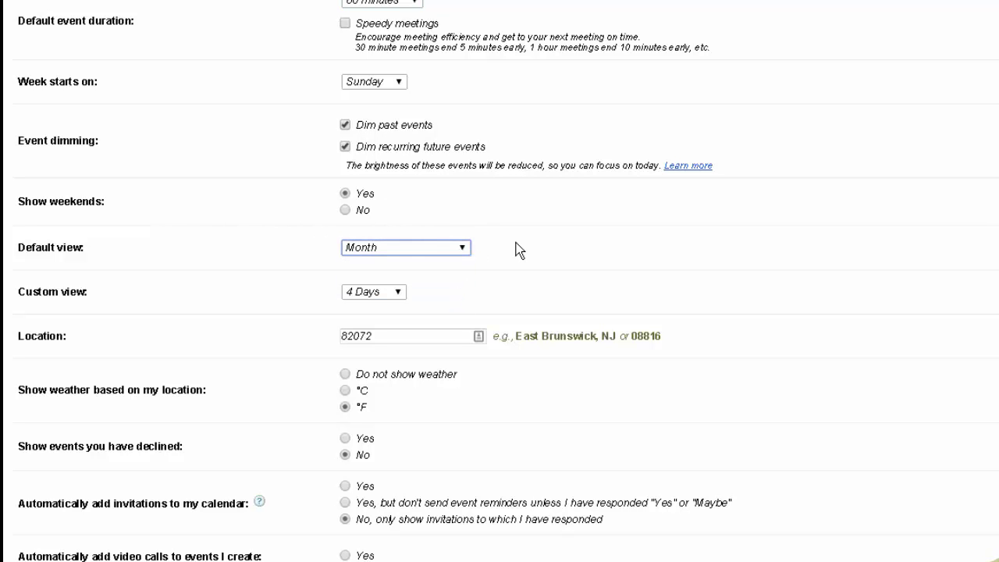
scroll(523, 253, "down", 2)
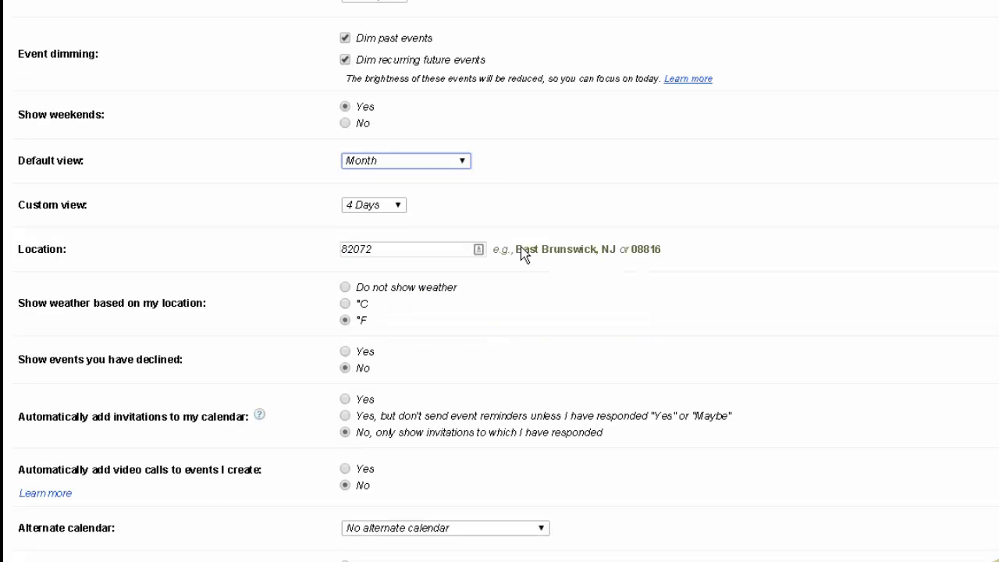
left_click(399, 122)
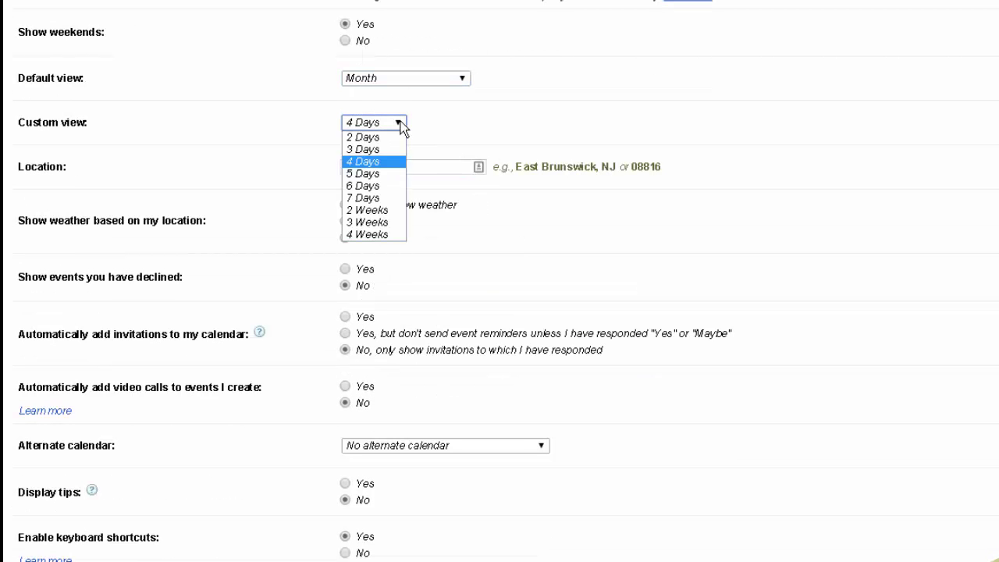
left_click(400, 122)
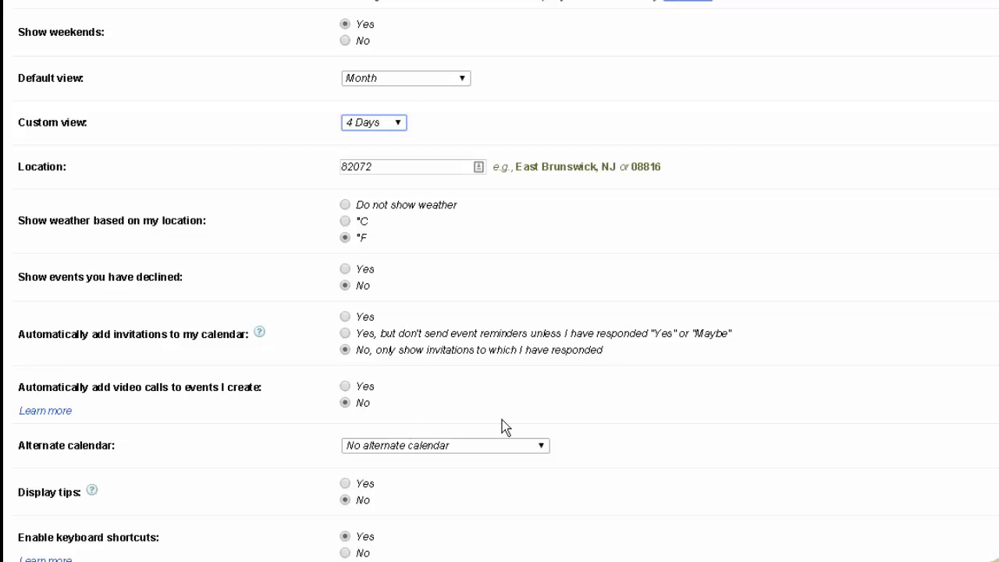
left_click(541, 446)
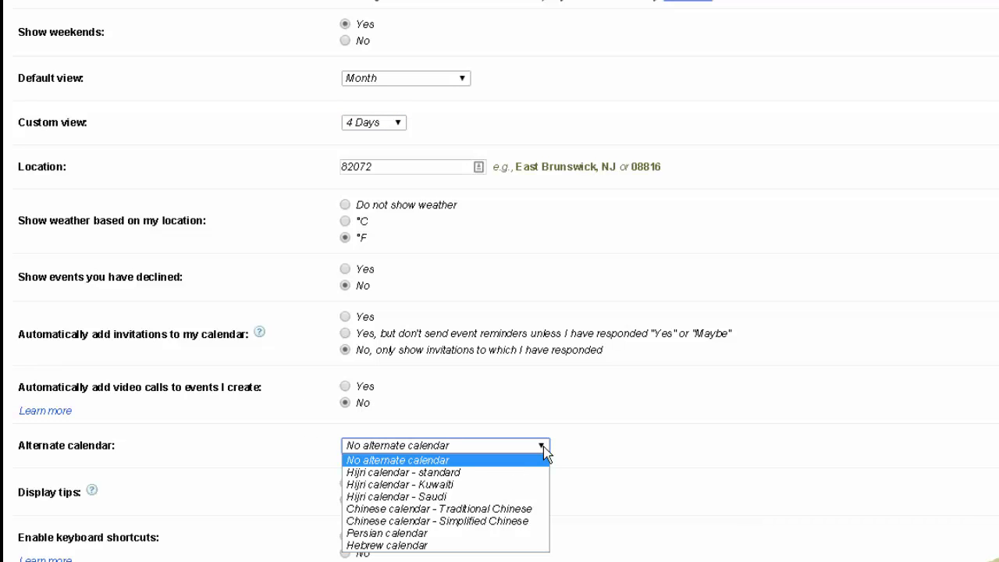
left_click(565, 416)
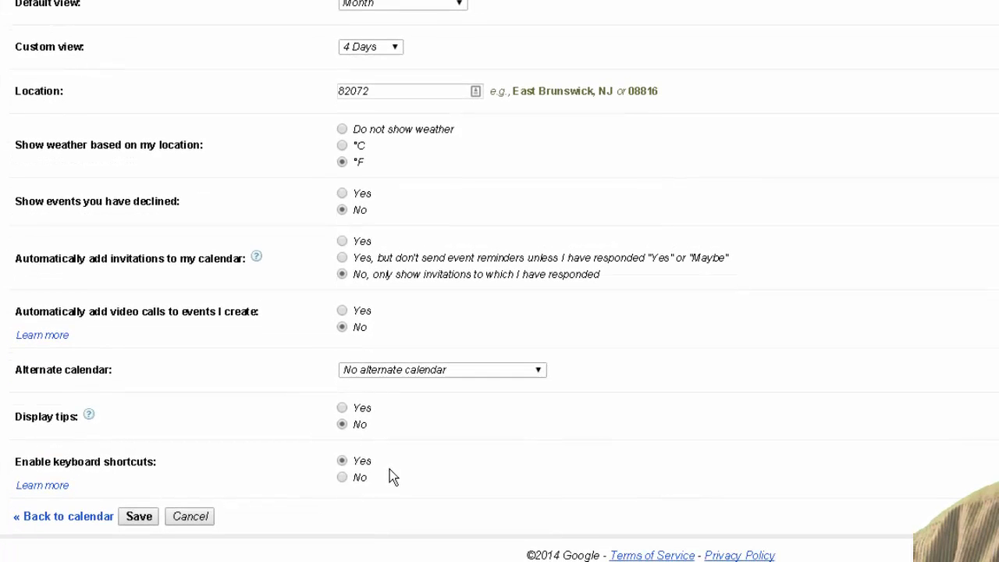
scroll(390, 471, "up", 7)
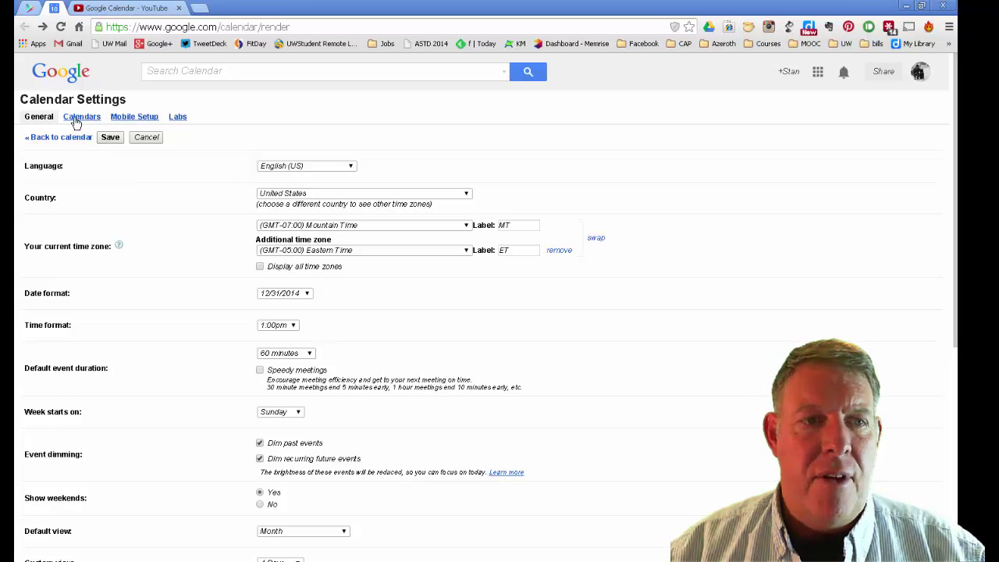
Step: Save the general settings, then reopen Settings from the gear menu
left_click(110, 138)
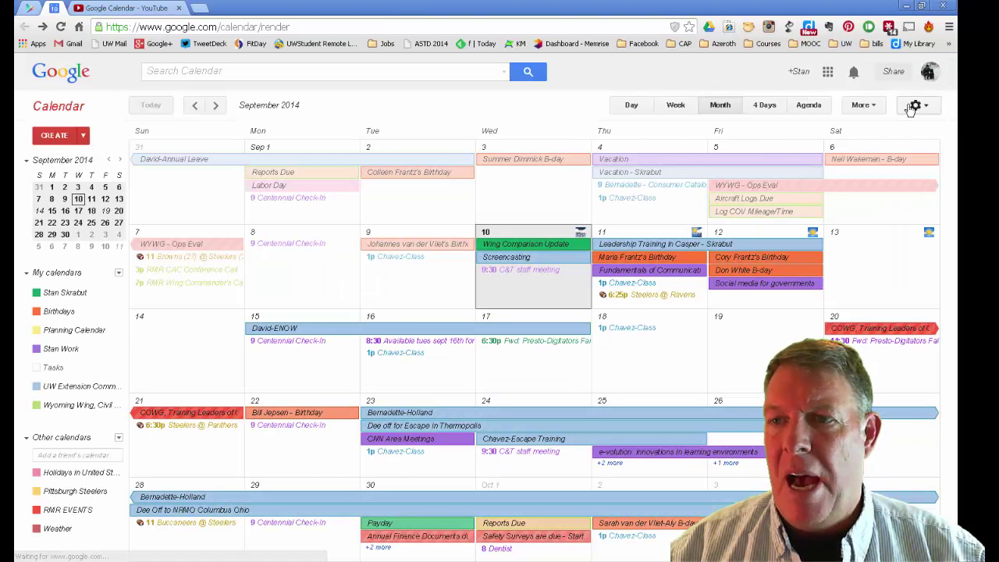
left_click(913, 106)
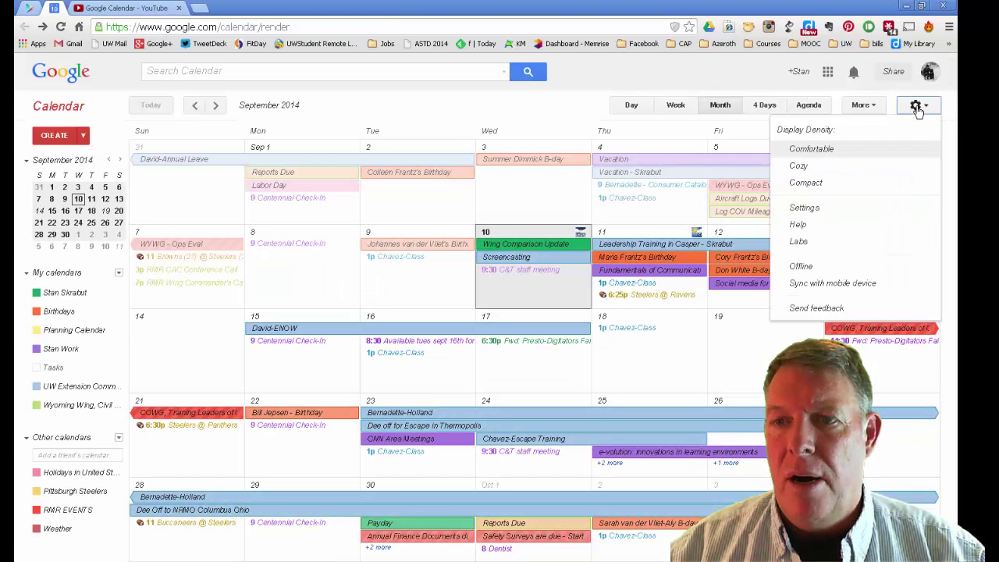
left_click(805, 208)
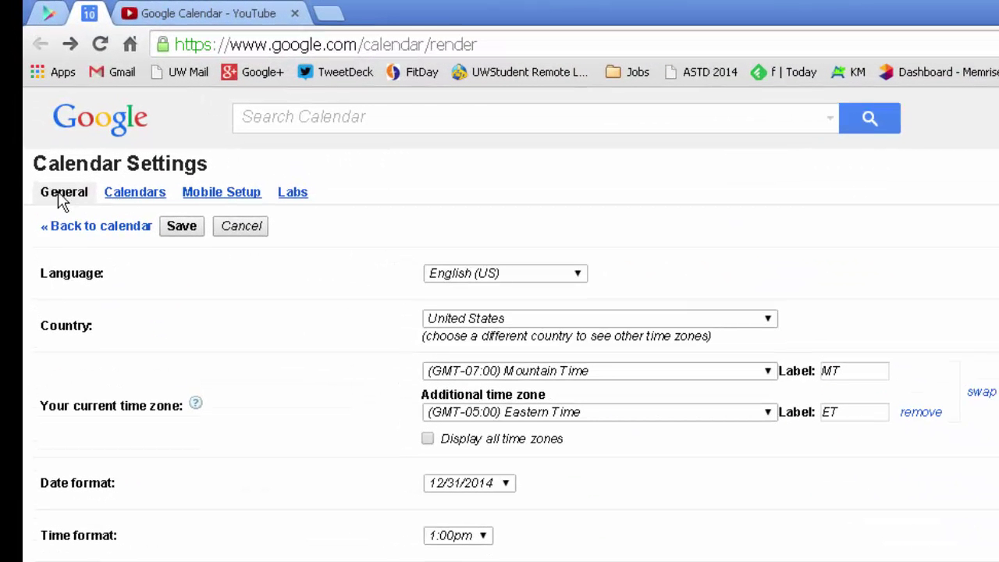
Step: Switch to the Calendars tab and scroll through My Calendars and Other Calendars
left_click(129, 200)
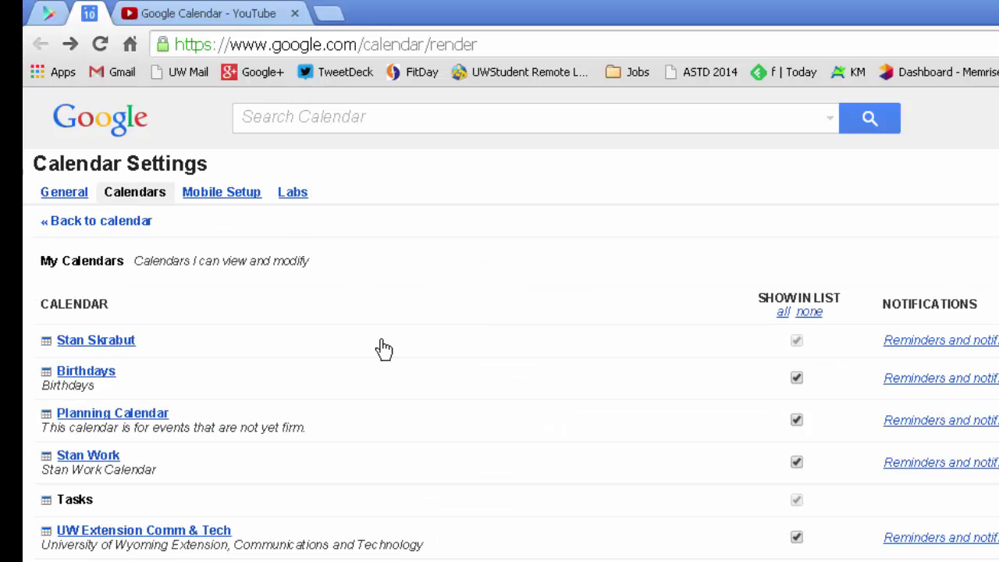
scroll(491, 294, "down", 1)
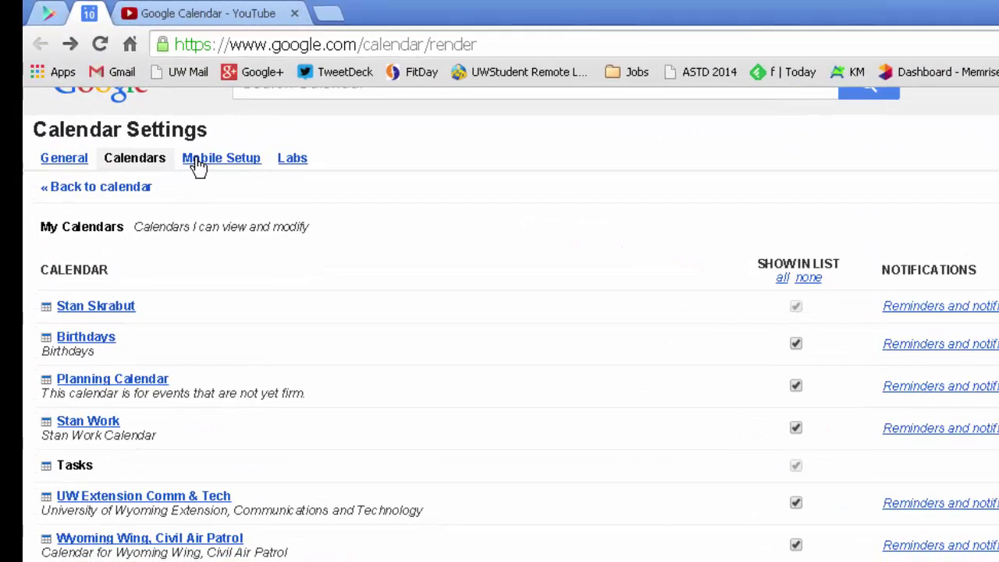
Step: Switch to the Mobile Setup tab for SMS event reminder settings
left_click(193, 157)
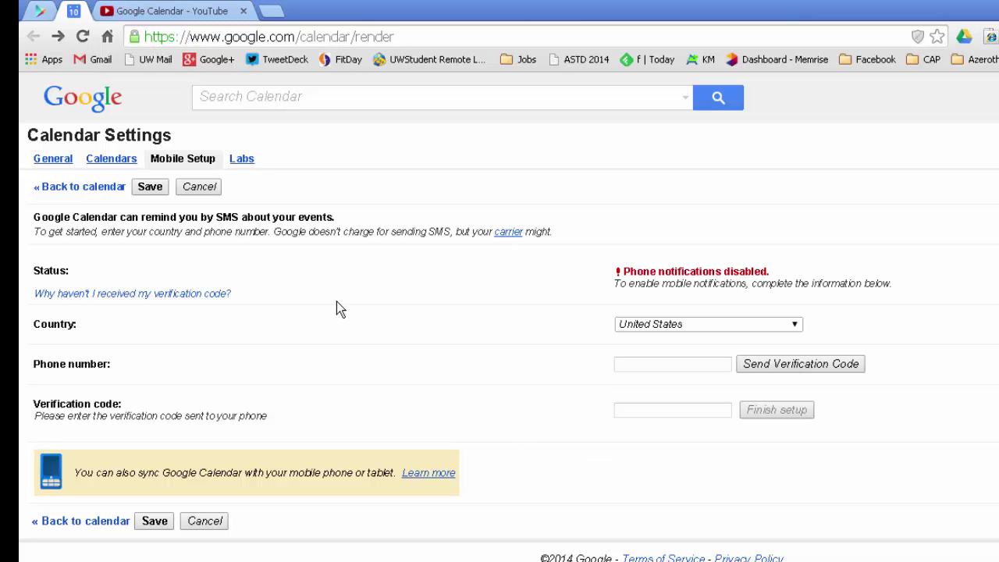
Step: Scroll through the Labs tab's experimental features, then go back to the General tab
left_click(242, 160)
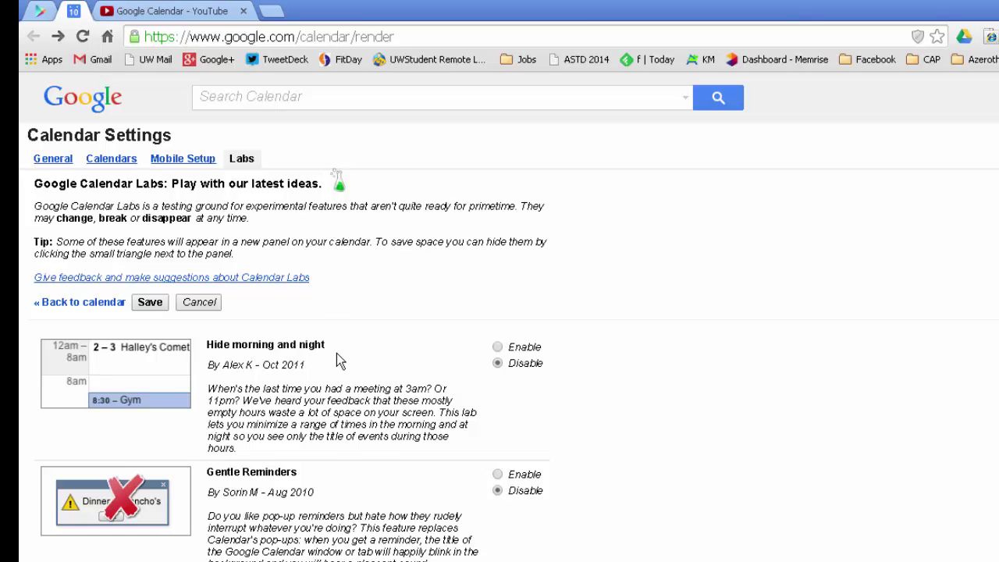
scroll(322, 395, "down", 1)
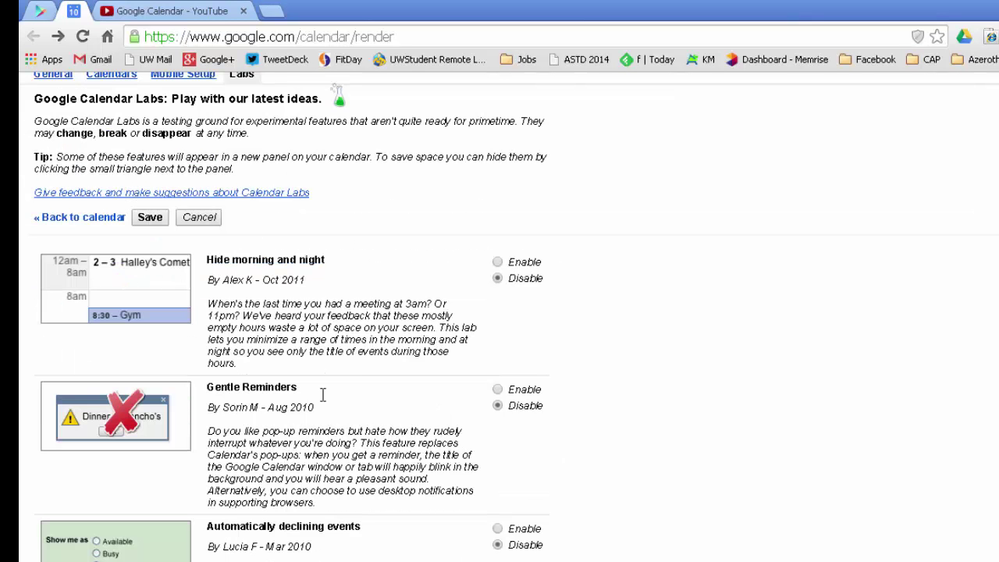
scroll(322, 395, "down", 1)
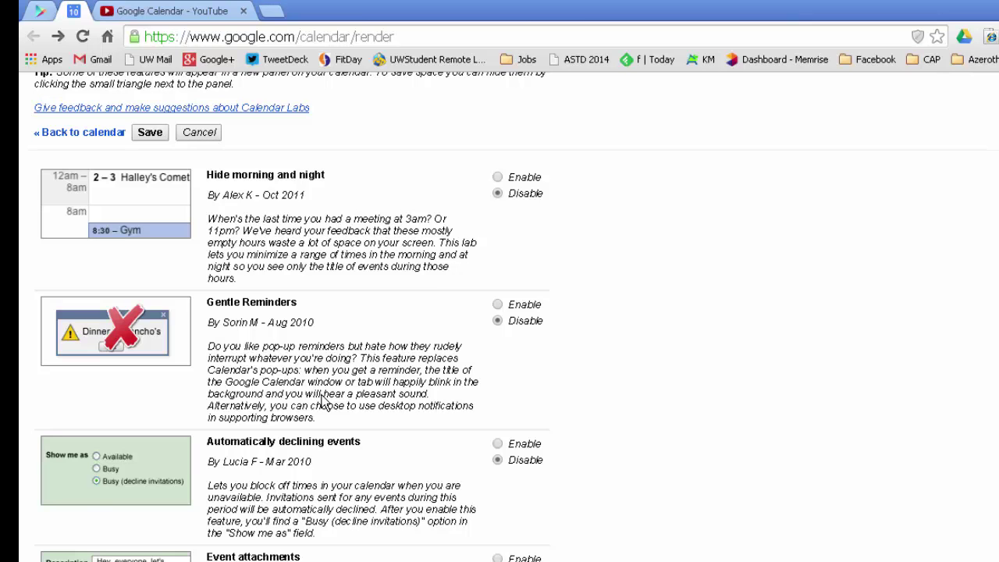
scroll(322, 400, "down", 3)
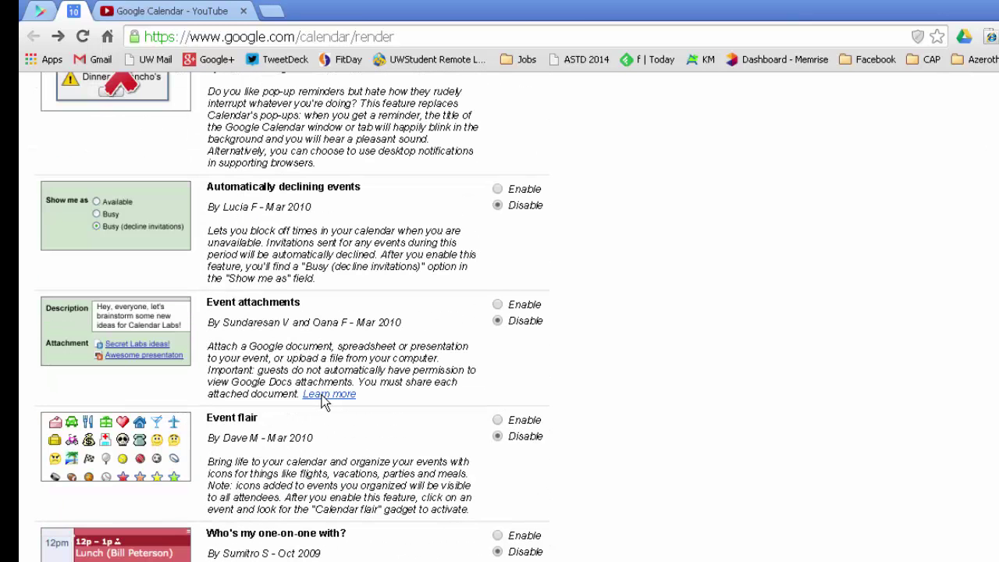
scroll(400, 466, "down", 2)
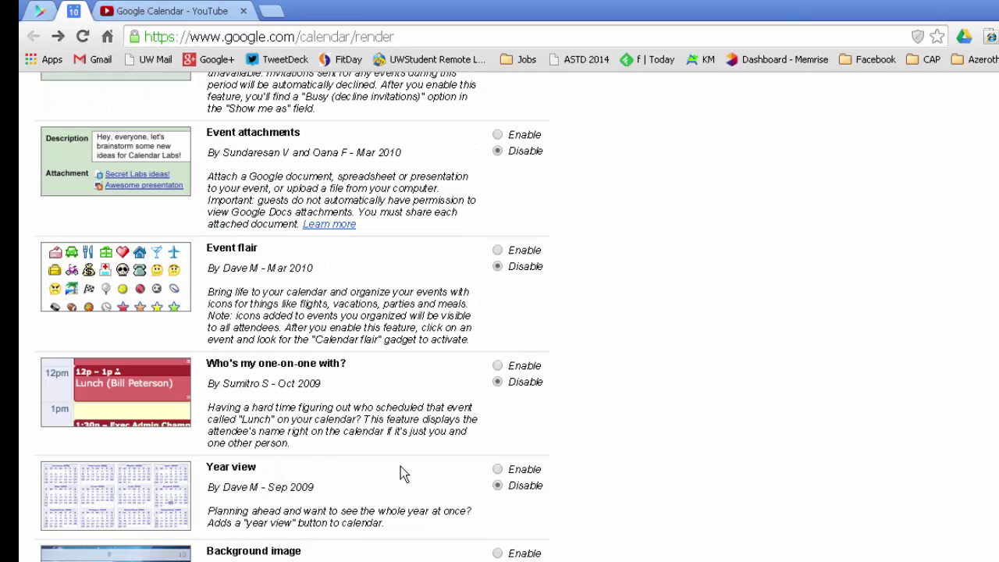
scroll(400, 466, "down", 3)
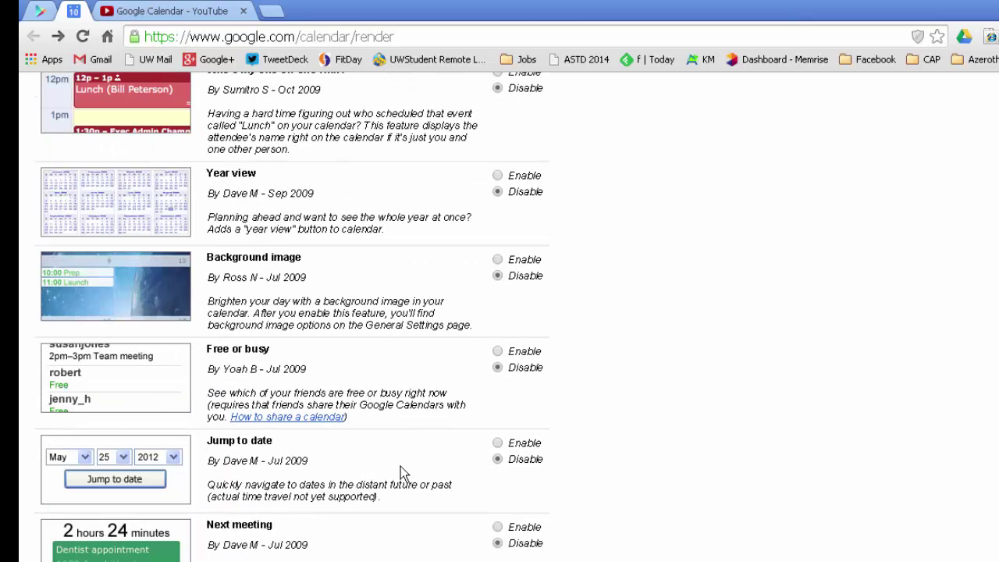
scroll(400, 466, "up", 10)
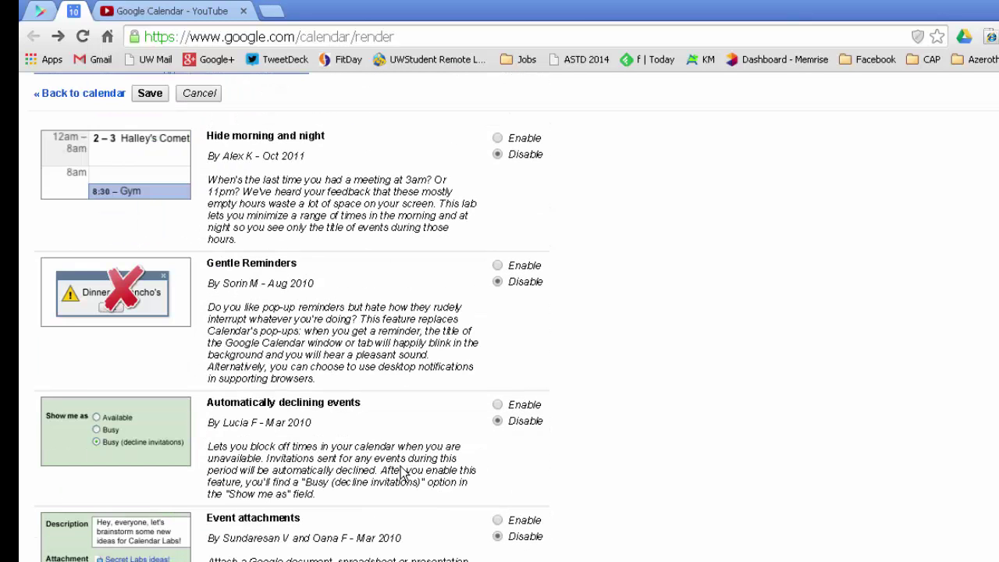
scroll(400, 473, "up", 2)
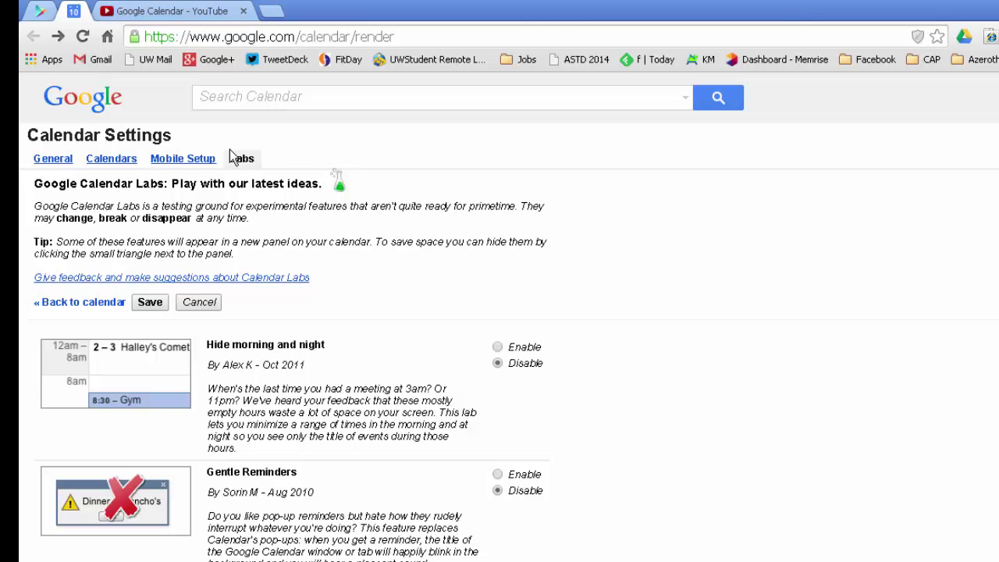
left_click(53, 159)
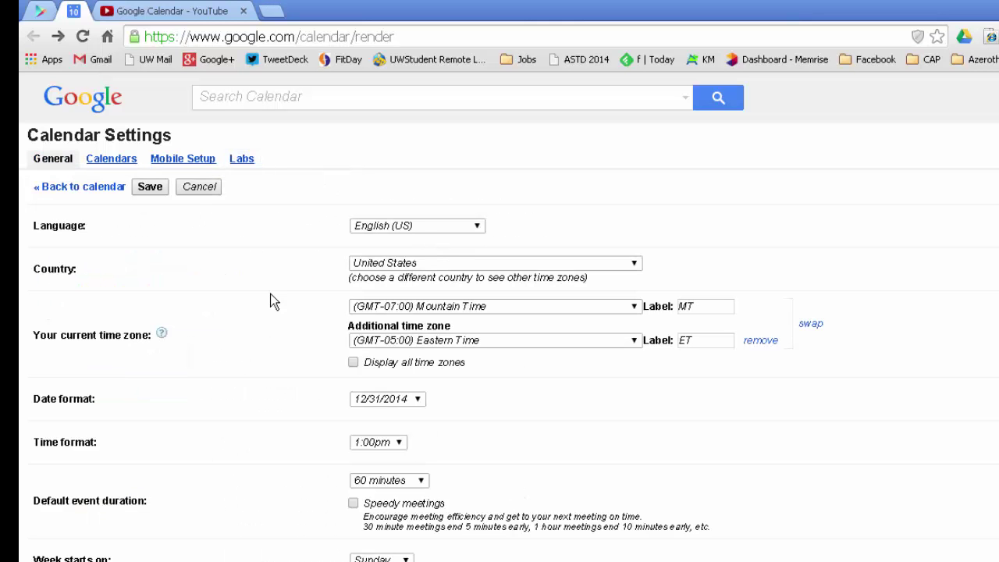